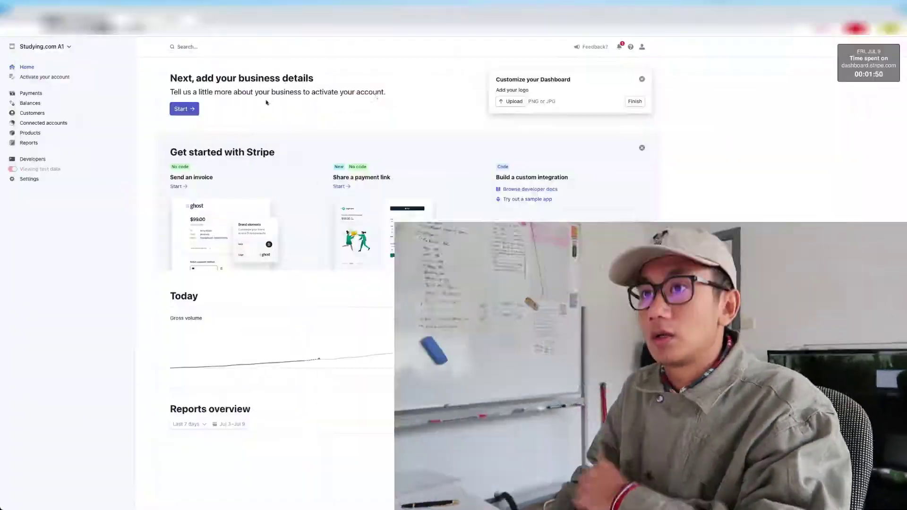
- Open the account switcher list, then close it again without changing accounts
click(38, 46)
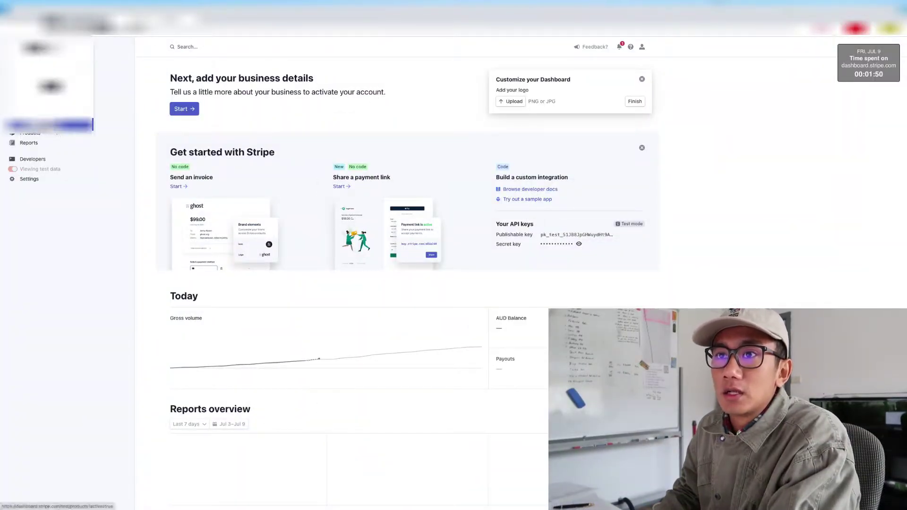
click(128, 80)
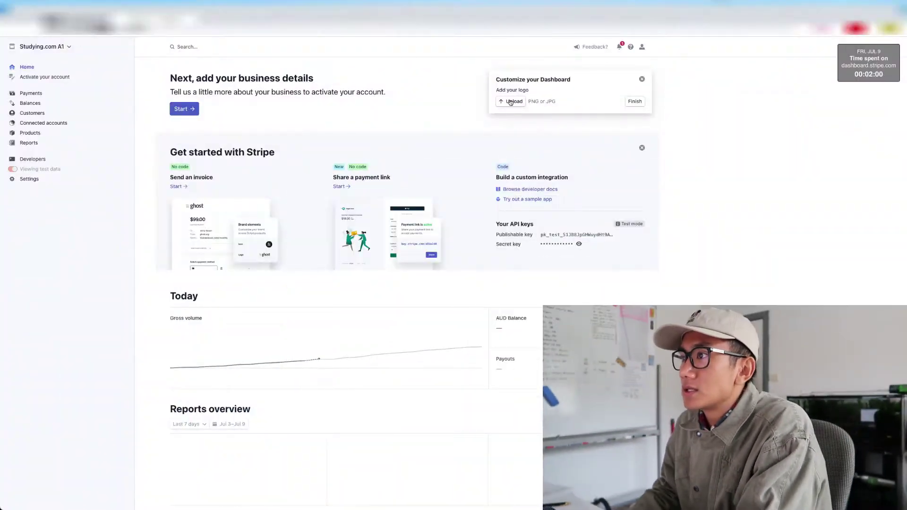
- Browse to Company > Studying.com > Studying.com Rocket and select Rocket PNG (Zoomed Out 1).png
click(510, 100)
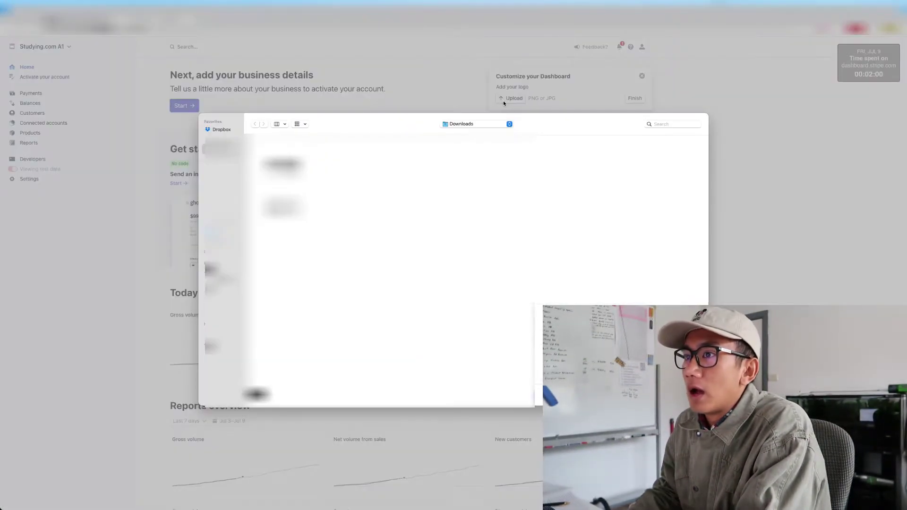
double_click(283, 163)
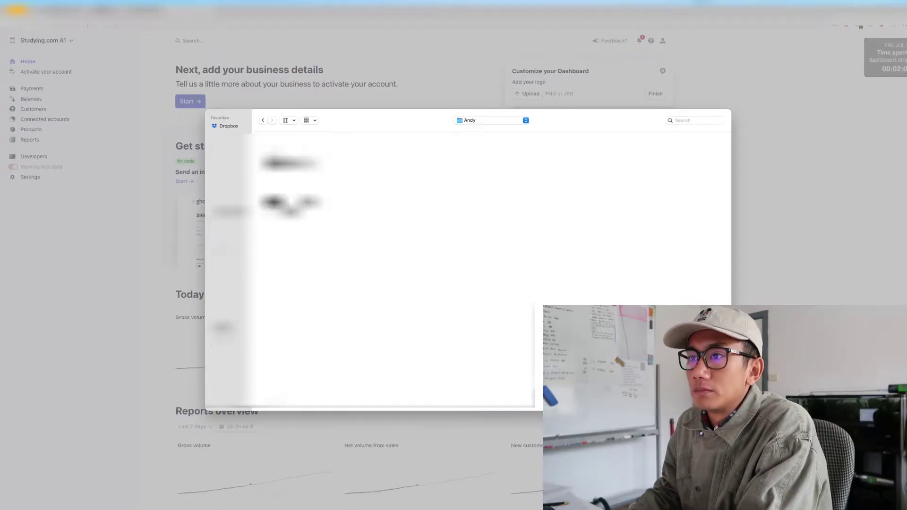
click(283, 268)
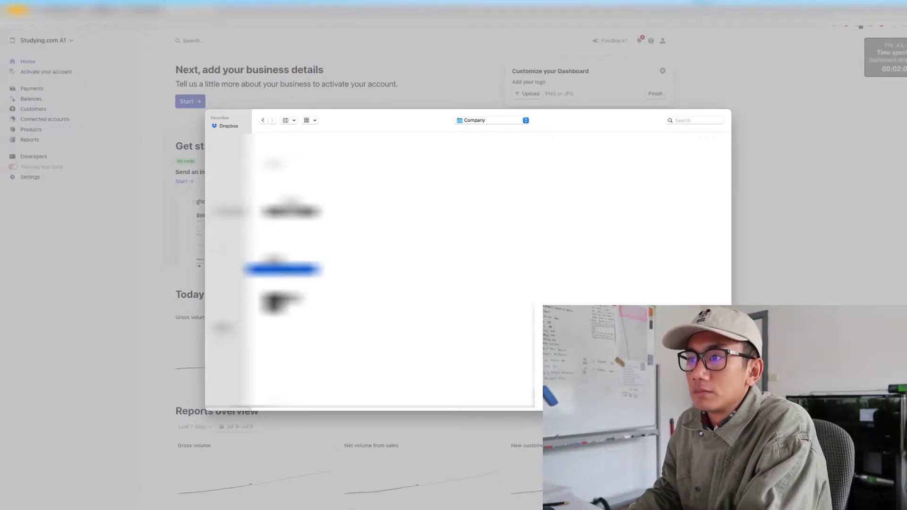
click(368, 231)
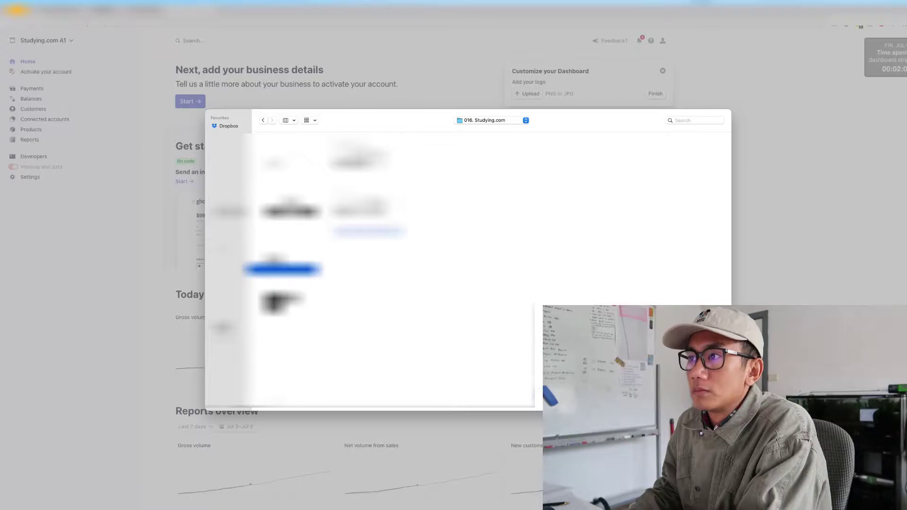
click(439, 153)
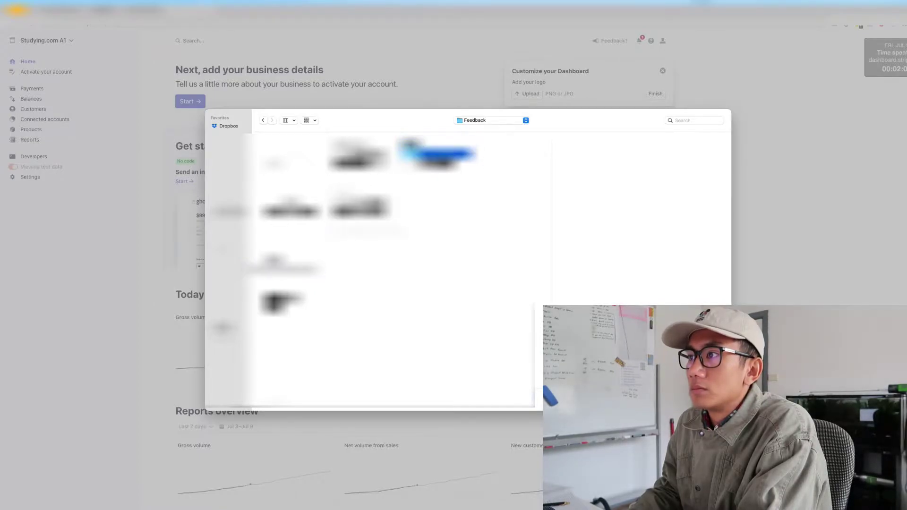
click(543, 139)
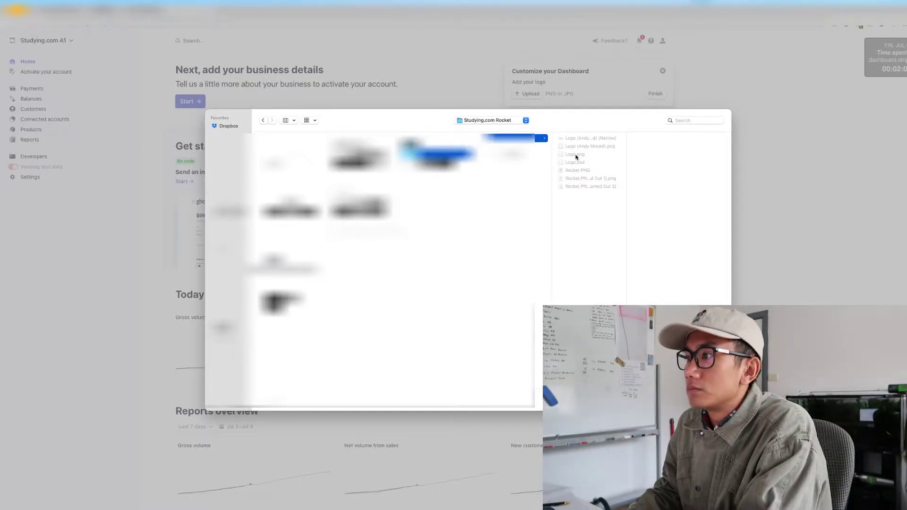
click(573, 178)
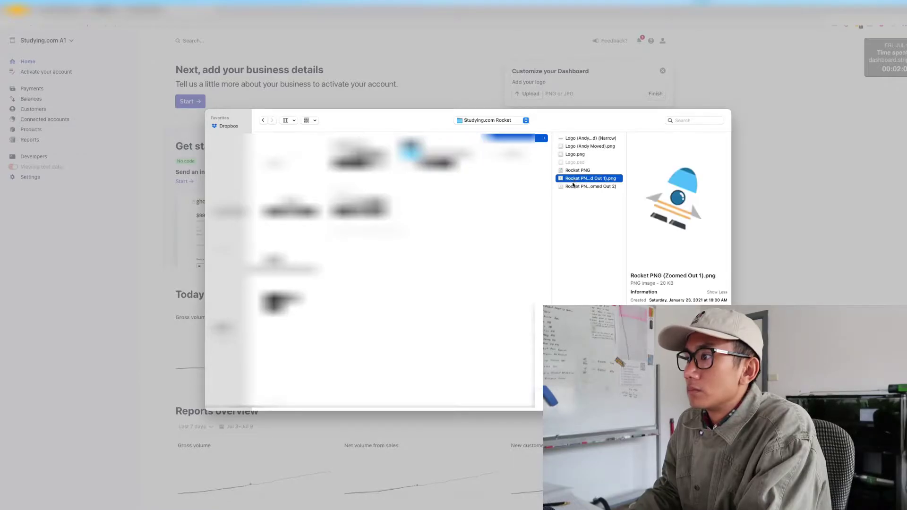
- Upload the rocket logo, set branding to use logo instead of icon, save, and start activation
double_click(573, 178)
right_click(559, 82)
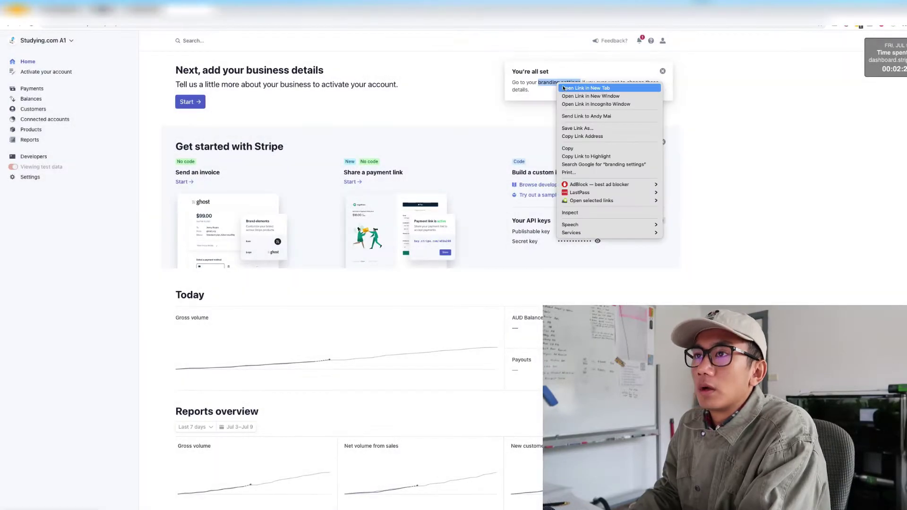
click(443, 75)
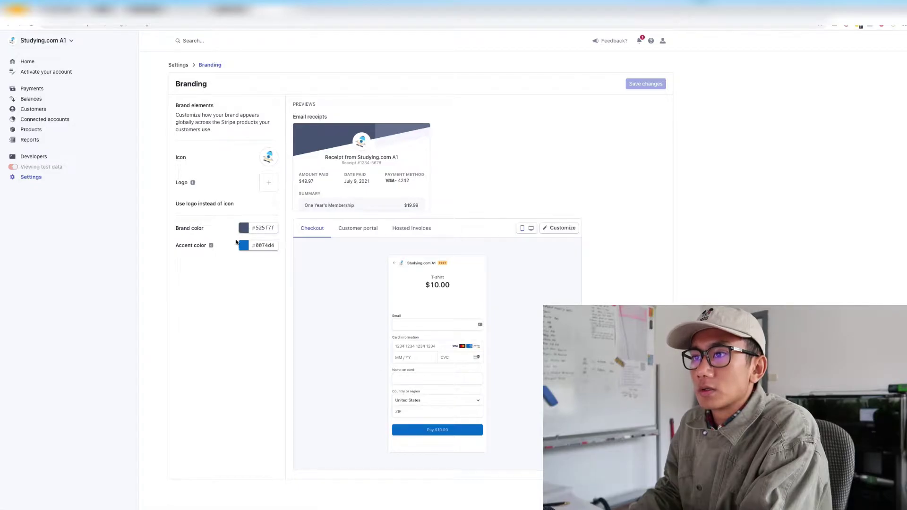
click(645, 85)
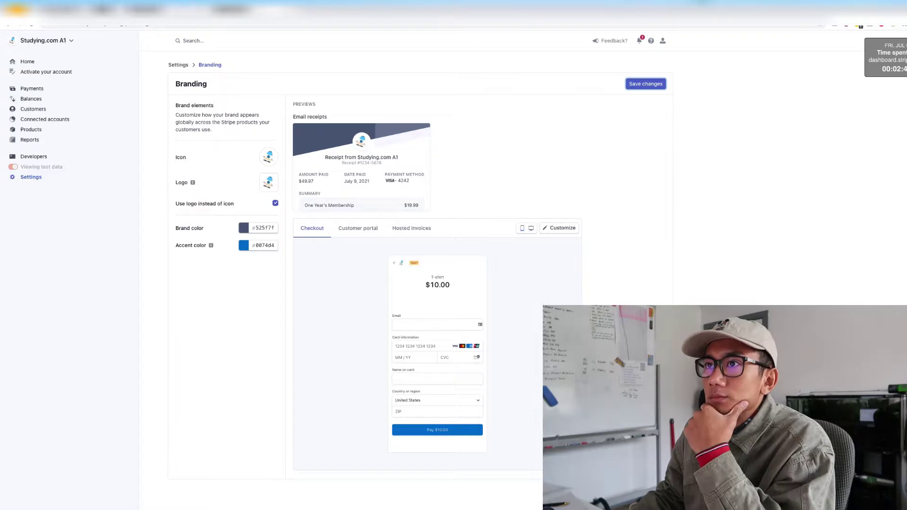
click(184, 103)
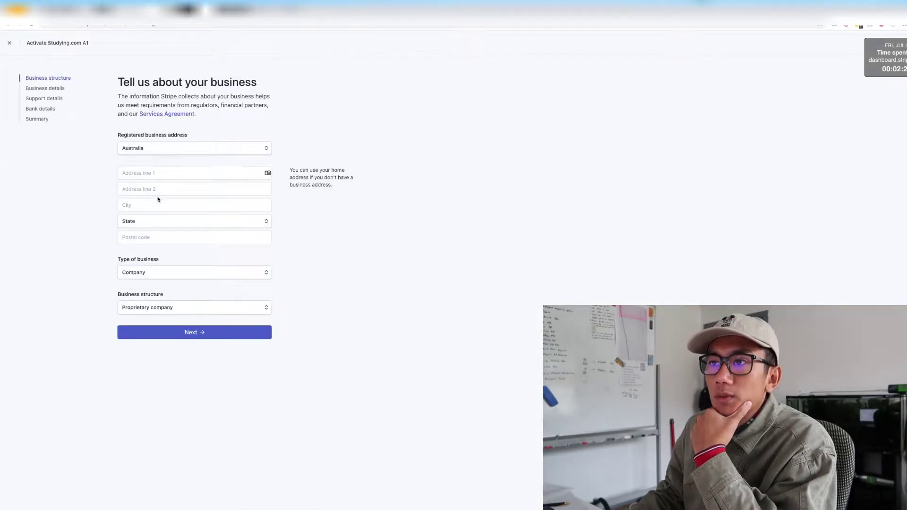
- Enter the business address line and the legal business name in the activation form
click(171, 176)
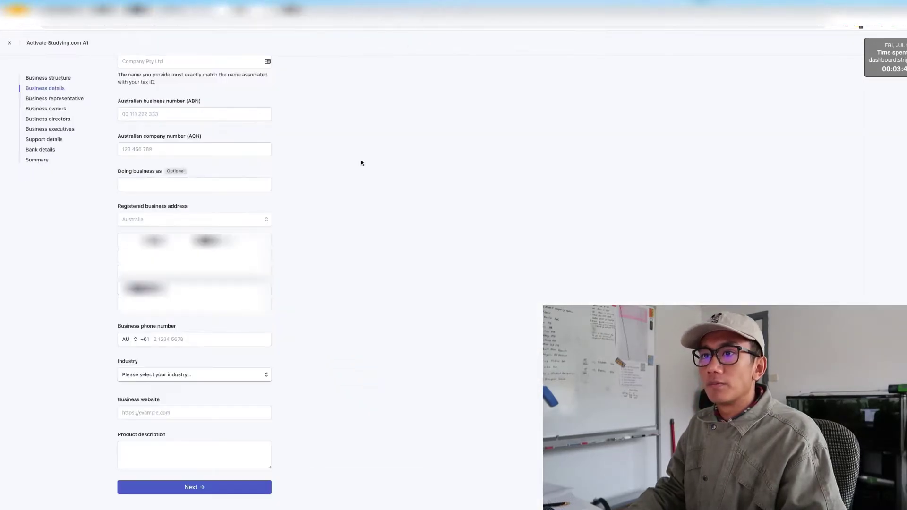
scroll(361, 162, up, 3)
click(154, 131)
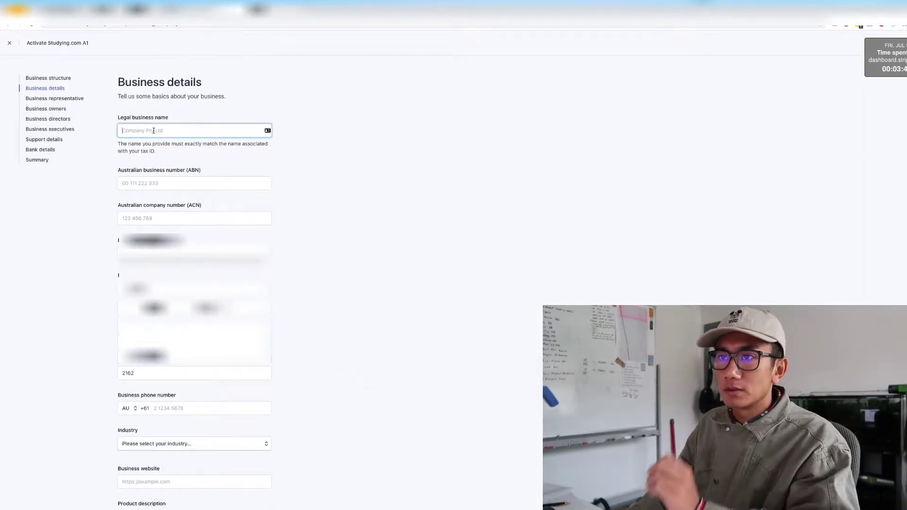
text(Econ)
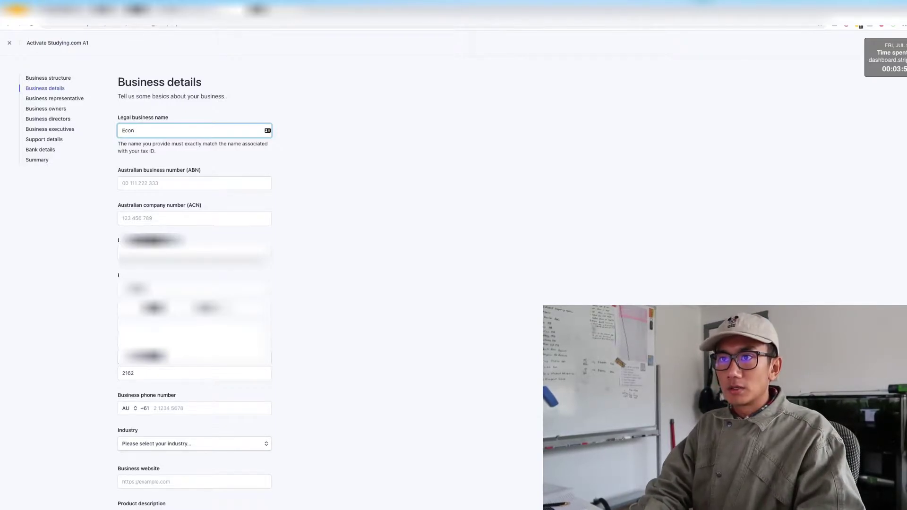
key(BackSpace)
scroll(179, 373, down, 2)
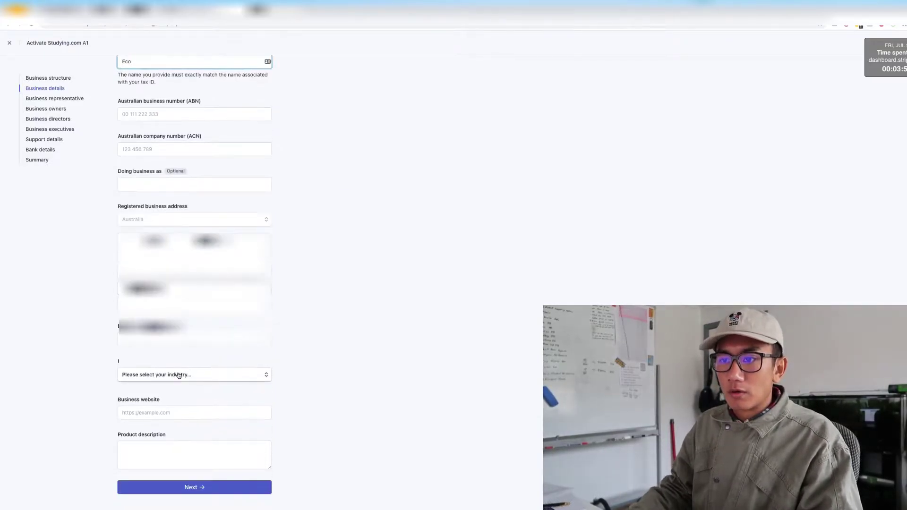
scroll(178, 373, up, 2)
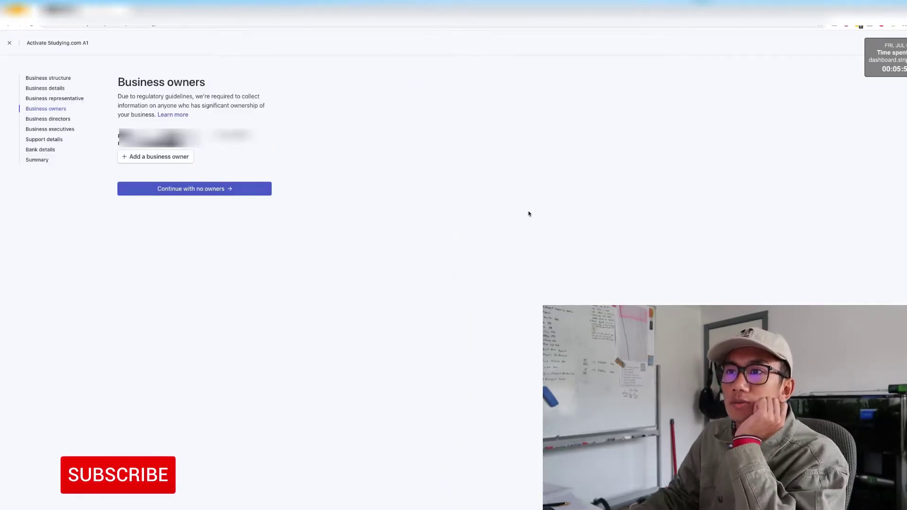
- Continue with no owners or directors and confirm the listed business executive
click(167, 189)
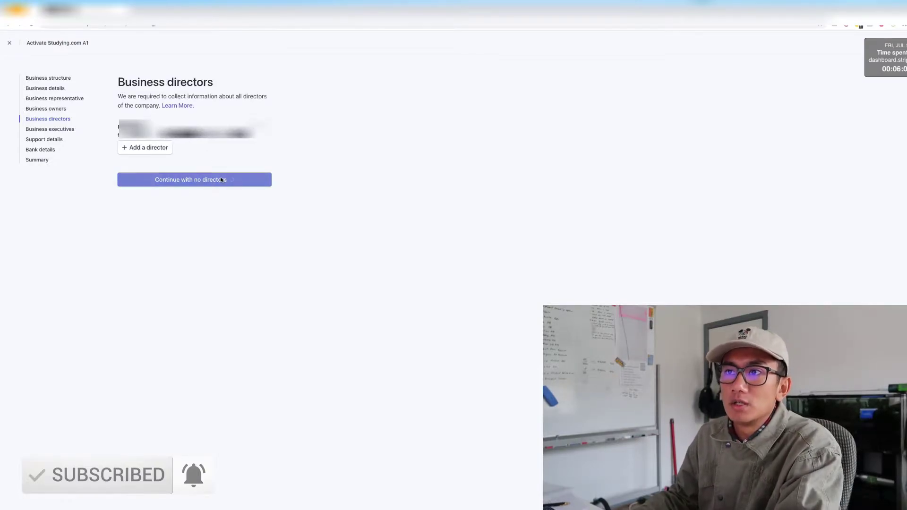
click(221, 179)
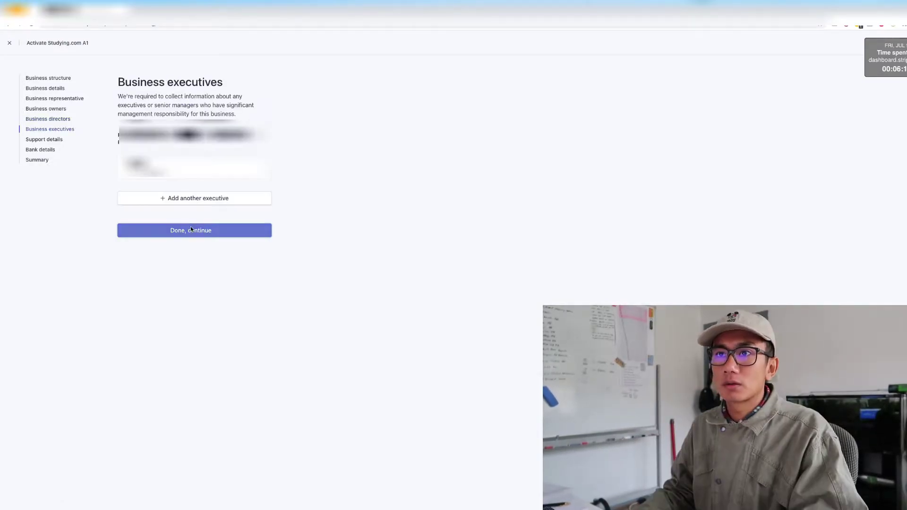
click(192, 230)
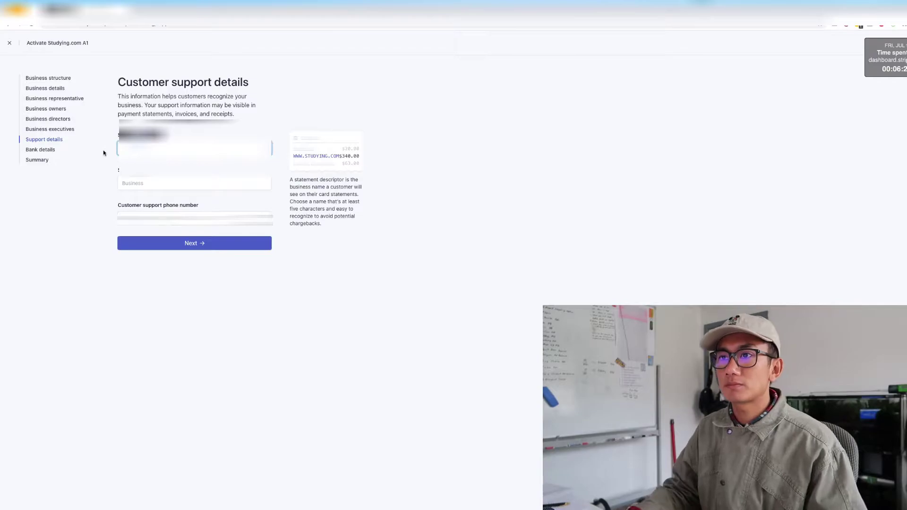
- Enter STUDYING.C as the shortened statement descriptor and submit the support details
click(141, 183)
text(STUDYING.C)
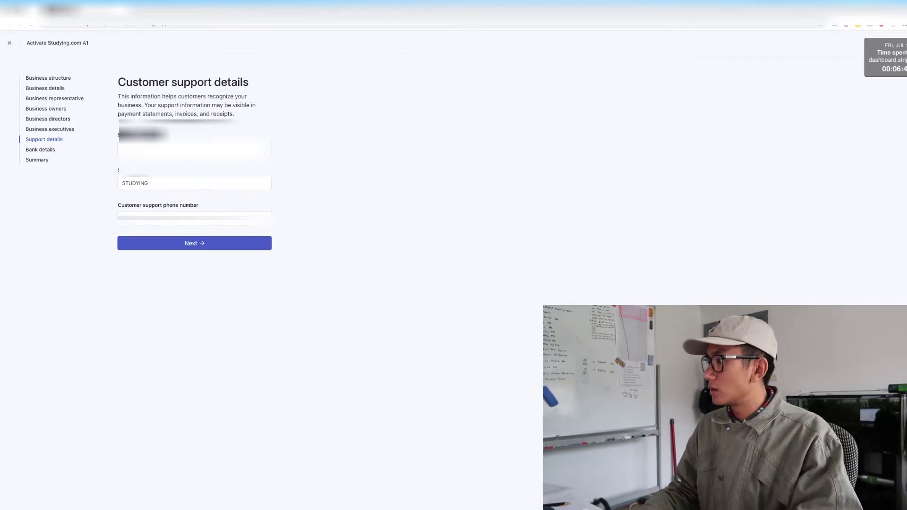
key(Return)
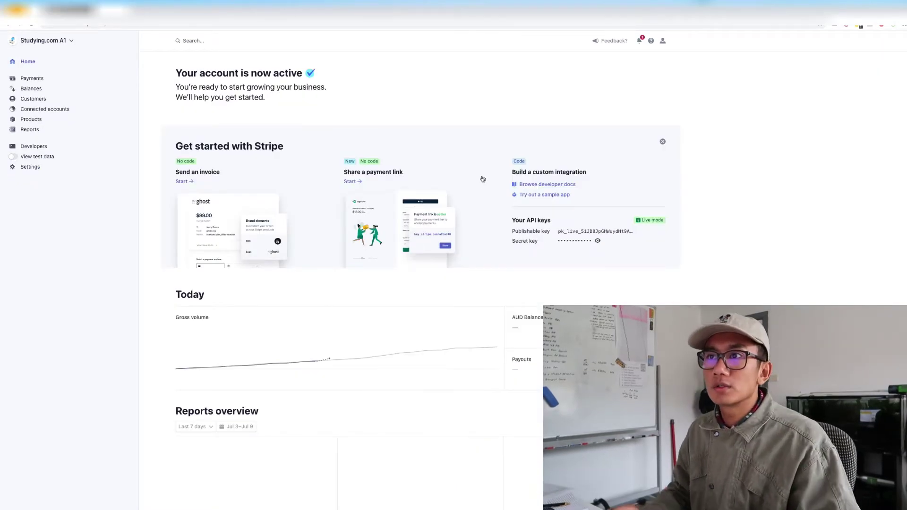
- Go from Settings to the Team page and start a new member invitation
drag(285, 100, 185, 84)
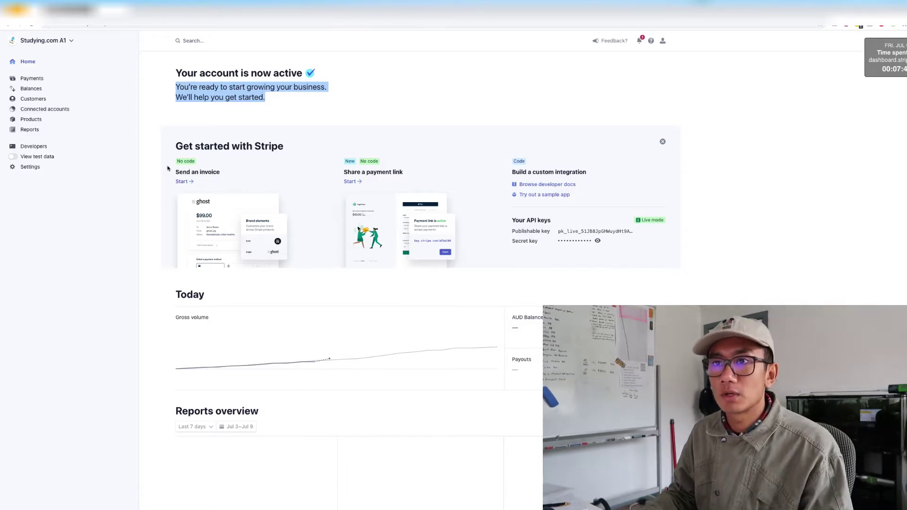
click(47, 168)
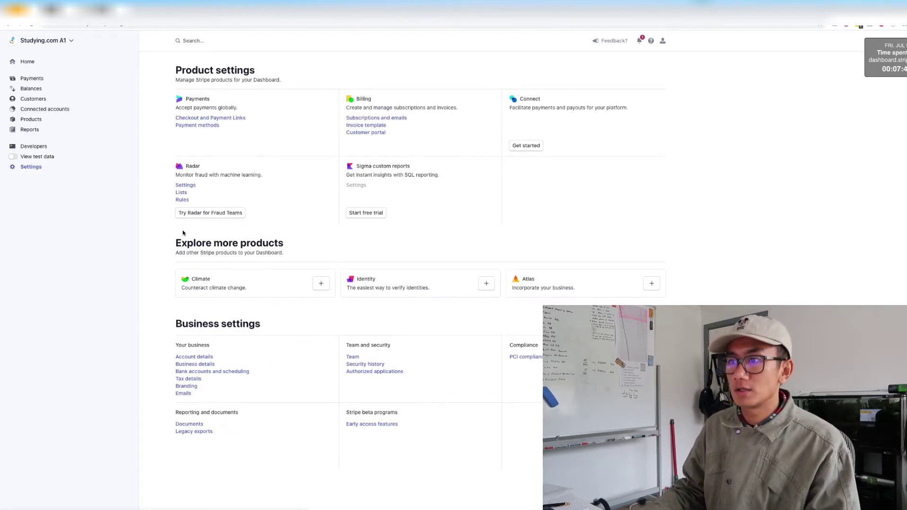
click(351, 358)
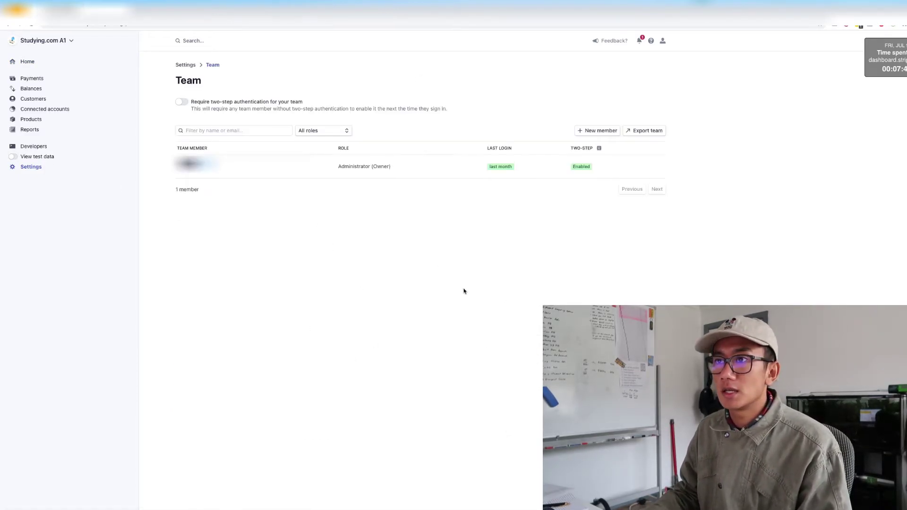
click(597, 131)
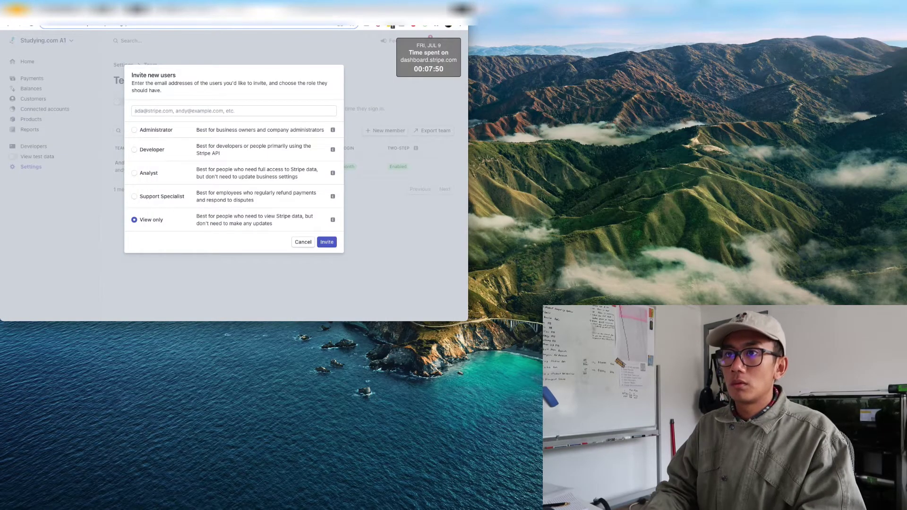
- Paste the invitee's e-mail address, give them the Administrator role, and send the invitation
key(ctrl+alt+Return)
click(372, 240)
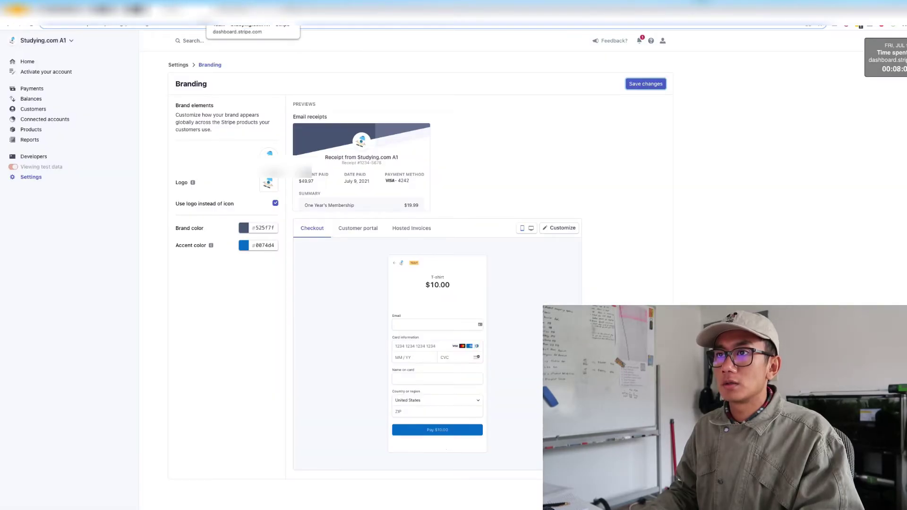
click(33, 180)
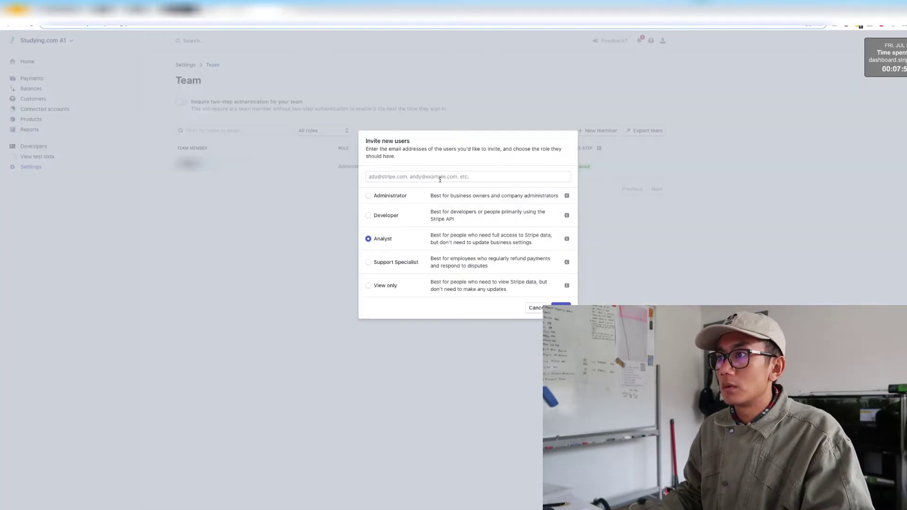
click(440, 179)
key(ctrl+v)
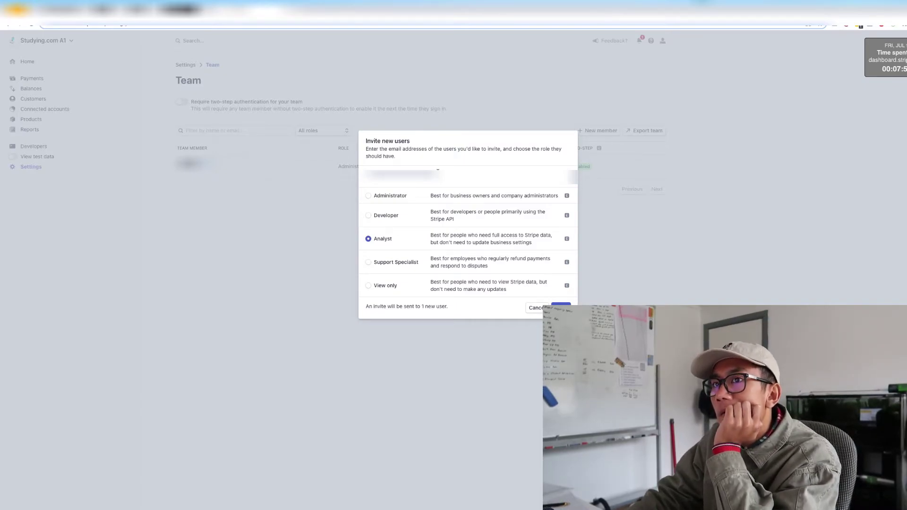
click(404, 196)
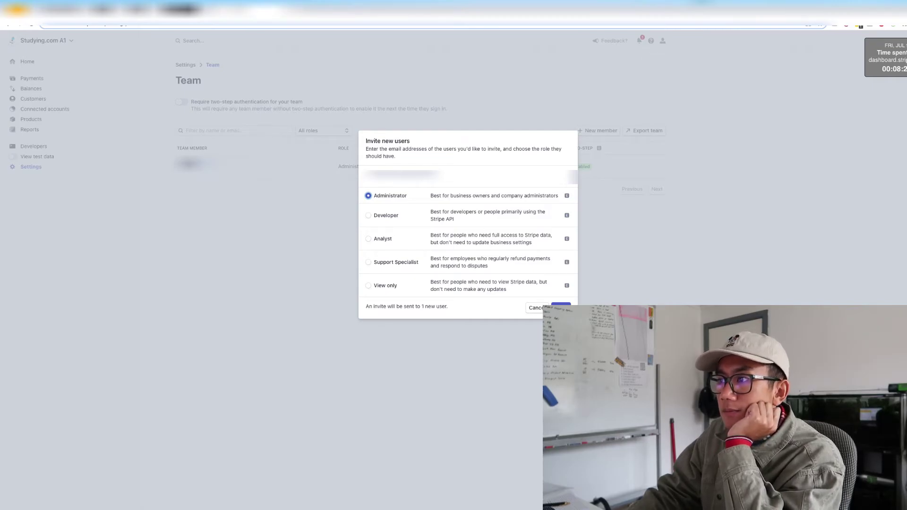
click(561, 306)
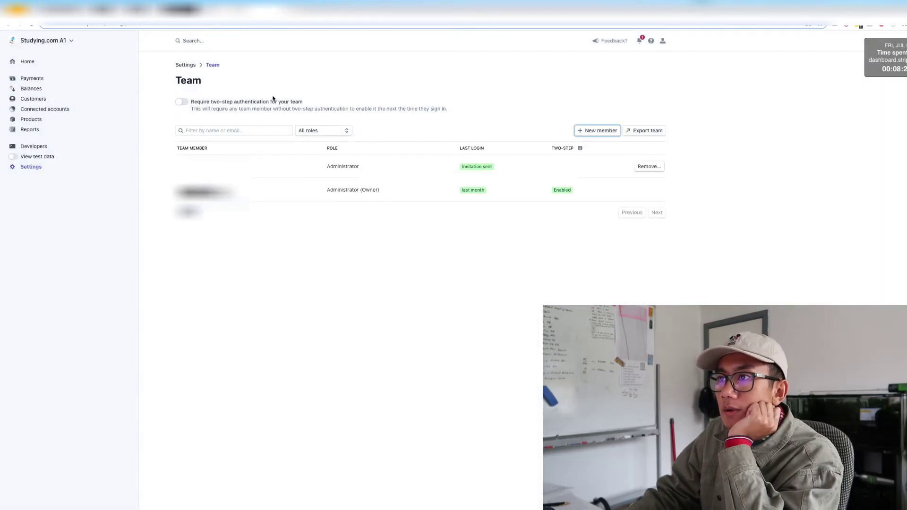